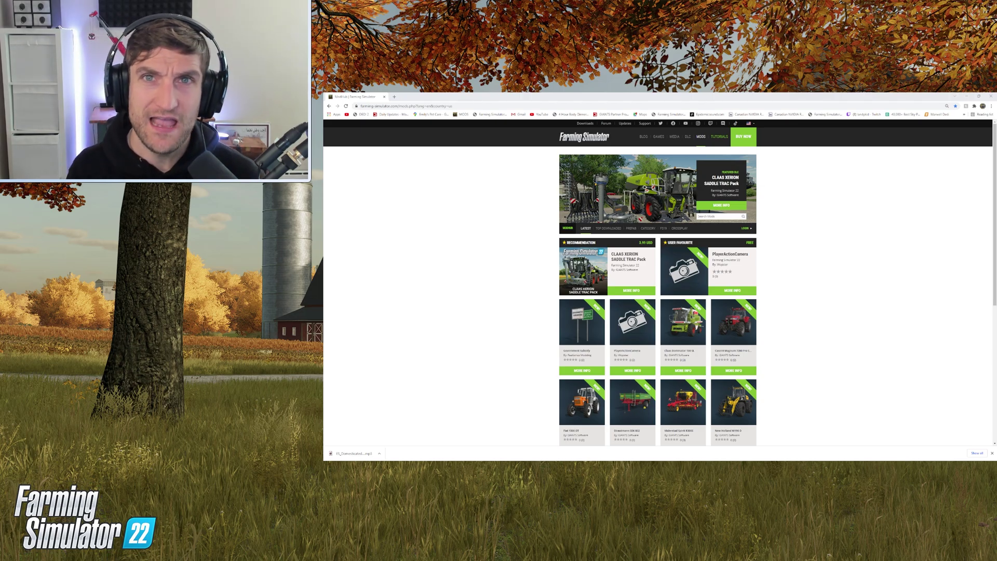
Browse from the home page to the latest ModHub mods and open the PlayerActionCamera page.
{"action": "left_click", "coordinate": [583, 137]}
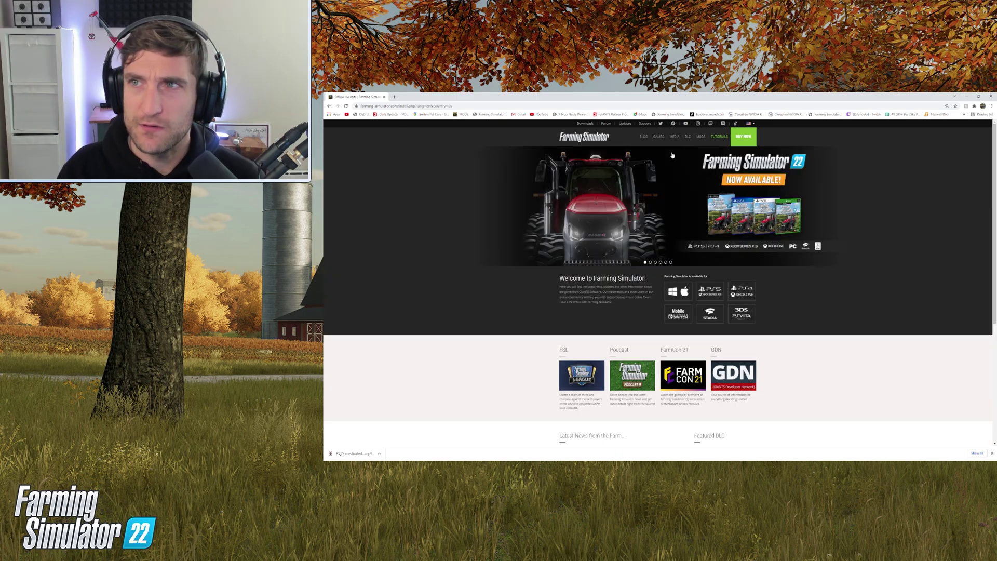
{"action": "left_click", "coordinate": [701, 137]}
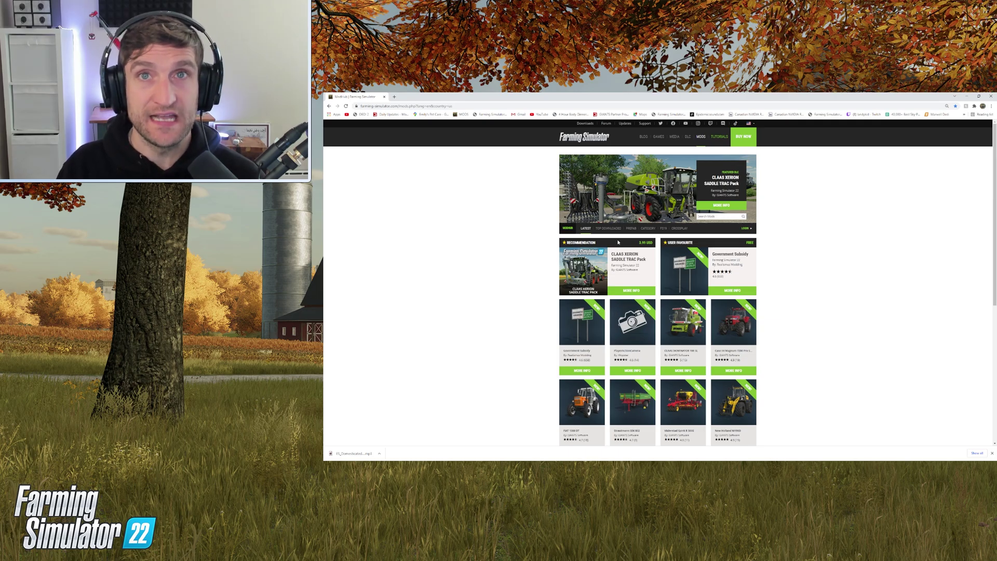
{"action": "left_click", "coordinate": [682, 229]}
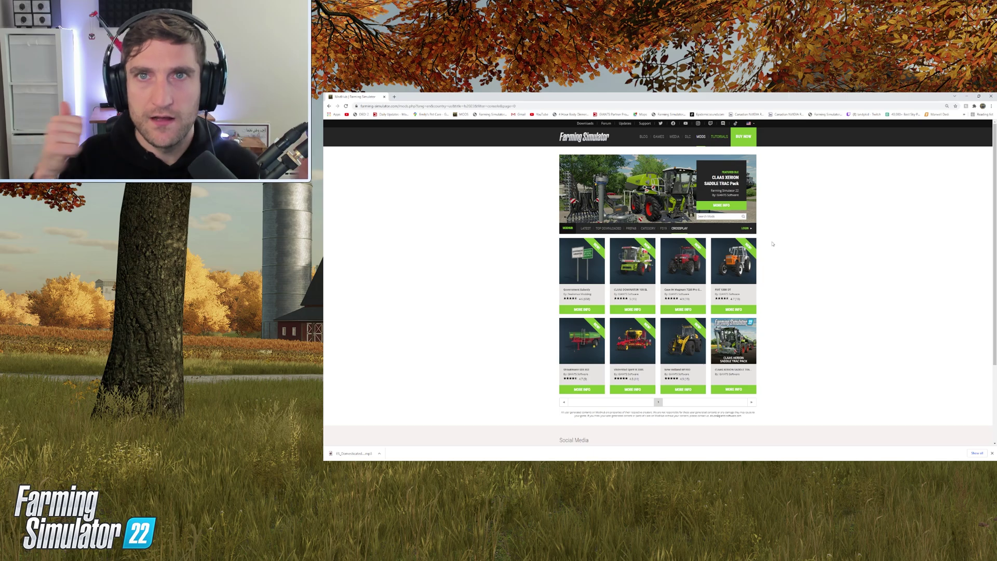
{"action": "left_click", "coordinate": [586, 228]}
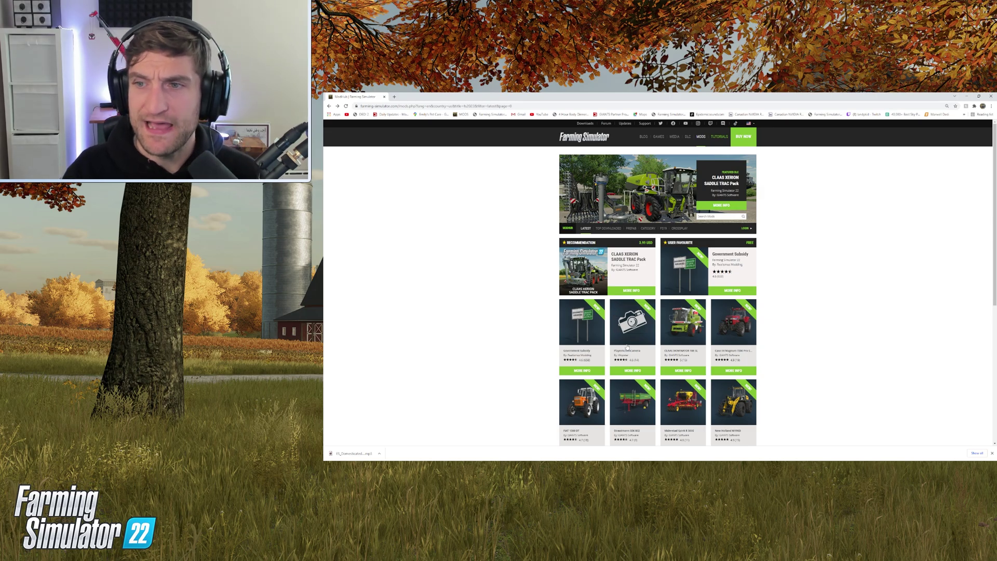
{"action": "left_click", "coordinate": [629, 339]}
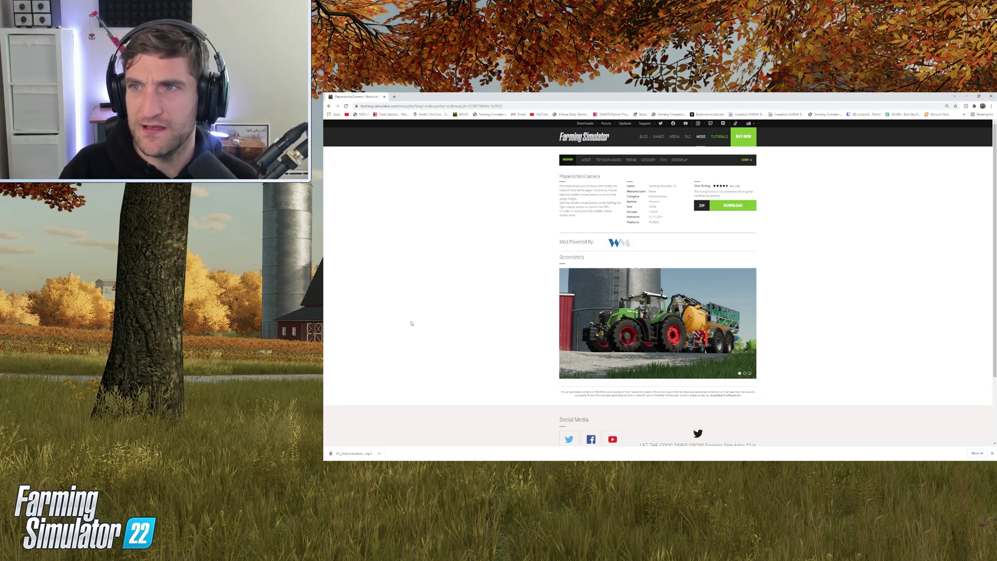
Download the PlayerActionCamera mod as the 10 KB FS22_playerActionCamera zip.
{"action": "left_click", "coordinate": [732, 205]}
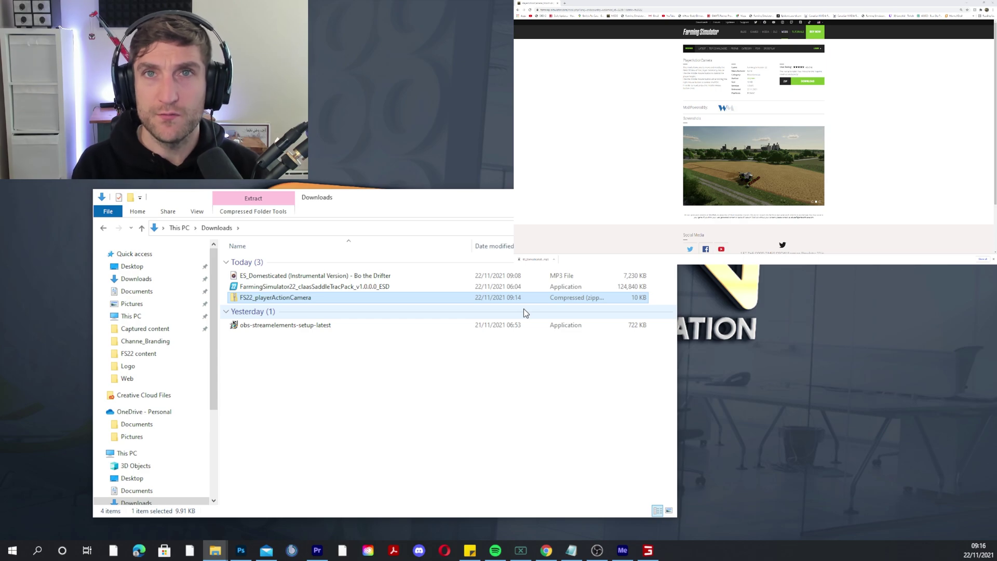
Copy the FS22_playerActionCamera zip into Documents > My Games > FarmingSimulator2022 > mods.
{"action": "right_click", "coordinate": [260, 301]}
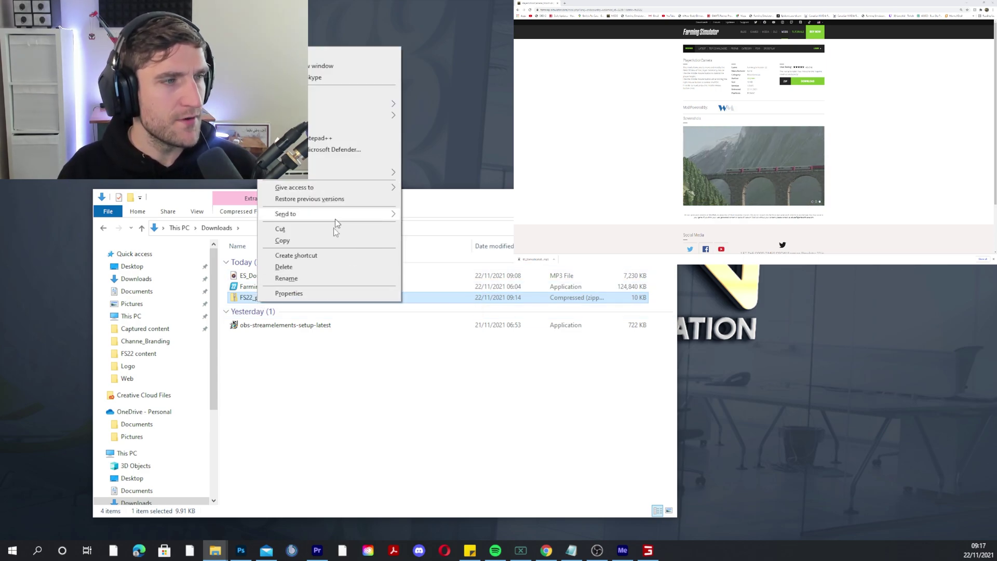
{"action": "left_click", "coordinate": [326, 240]}
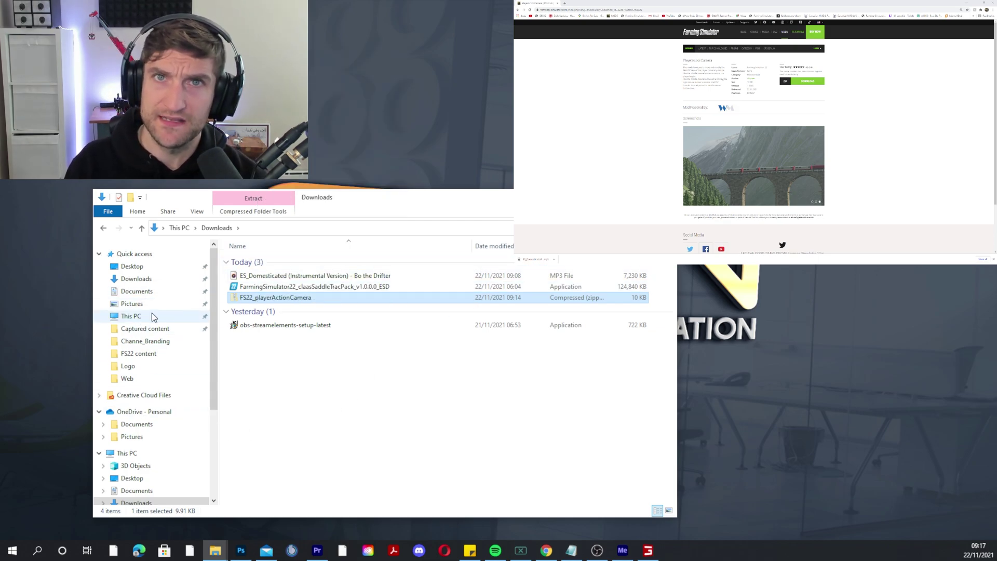
{"action": "left_click", "coordinate": [147, 291]}
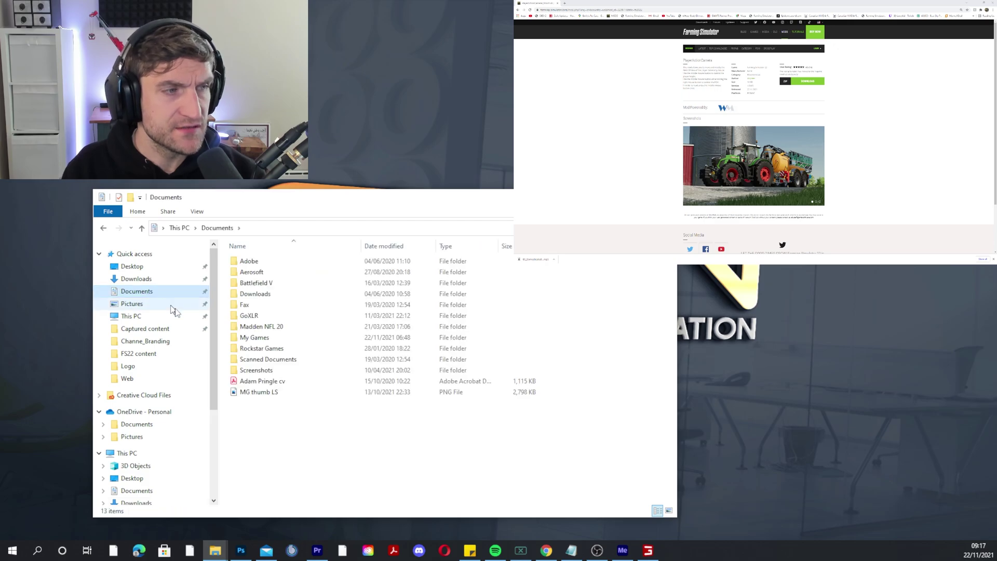
{"action": "double_click", "coordinate": [276, 337]}
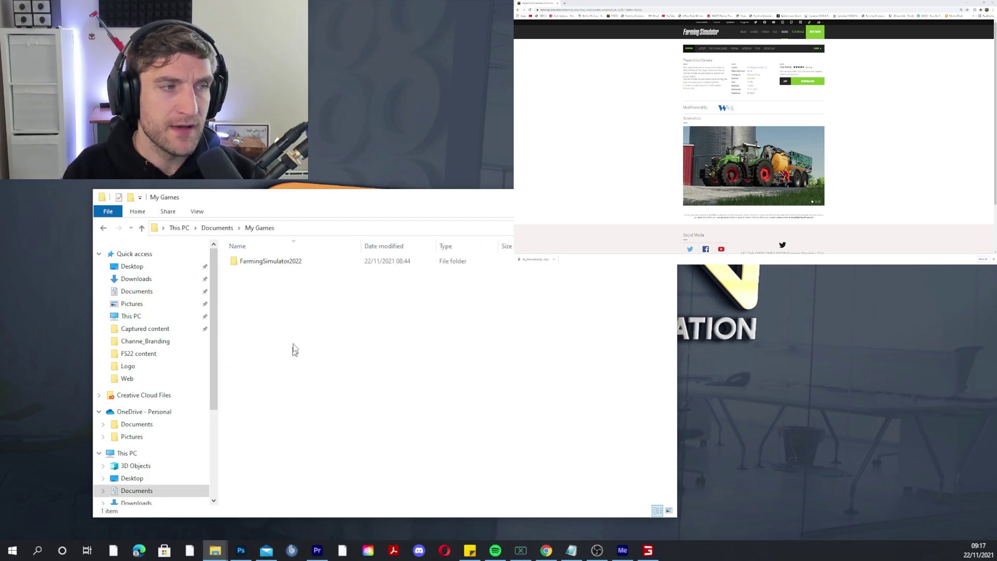
{"action": "double_click", "coordinate": [283, 262]}
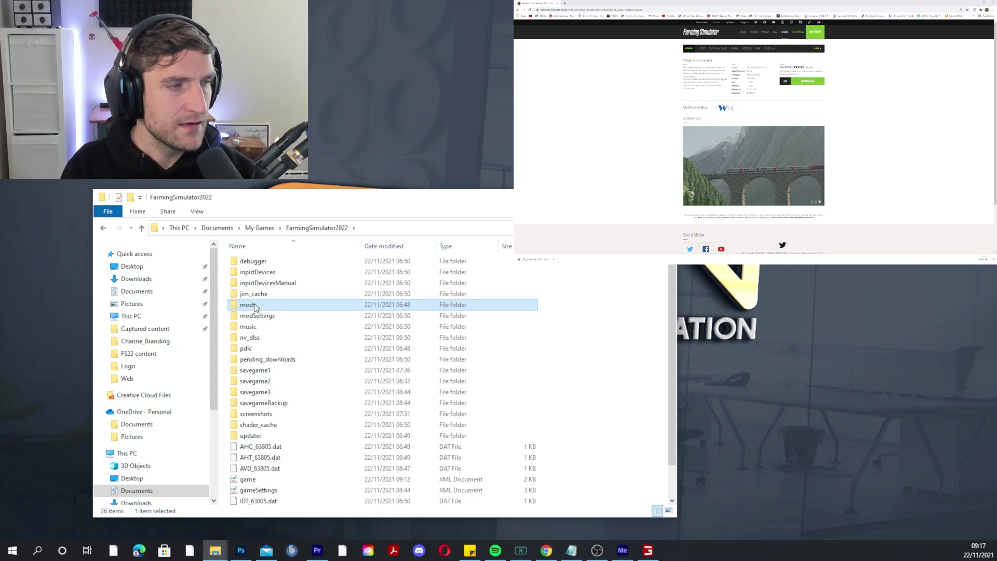
{"action": "double_click", "coordinate": [254, 305]}
{"action": "right_click", "coordinate": [296, 297]}
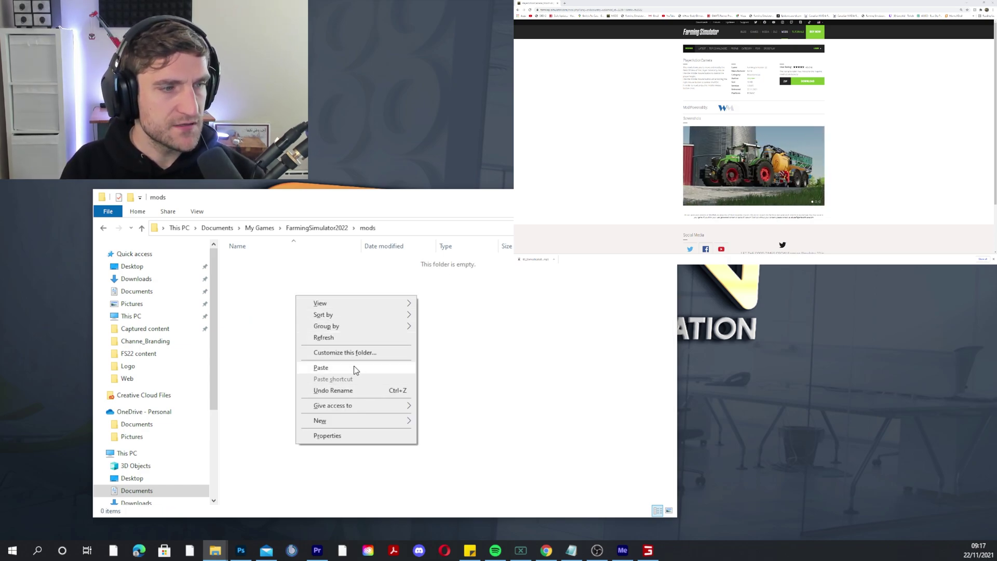
{"action": "left_click", "coordinate": [353, 366]}
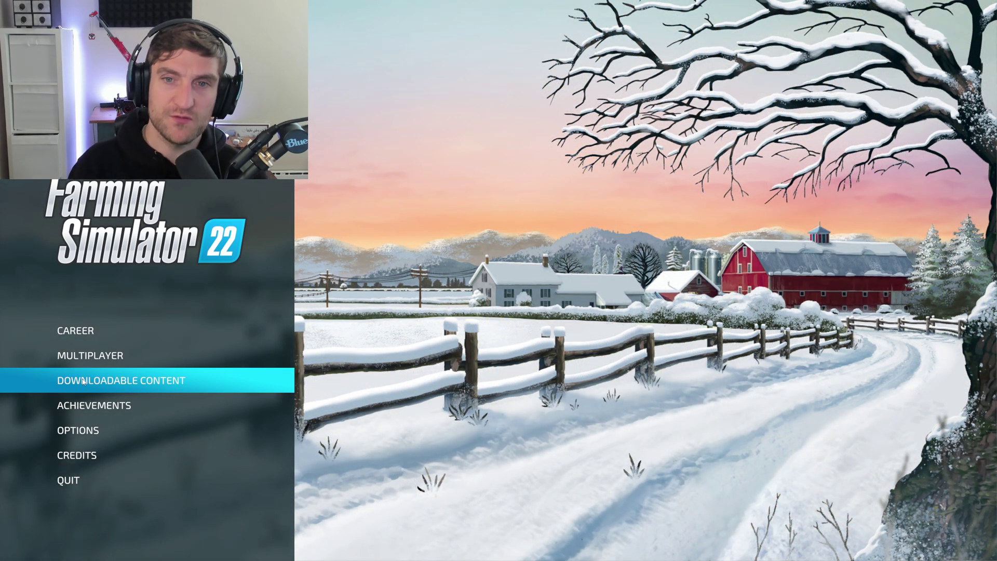
Open the in-game Large Tractors list, then check the updates, downloads, installed and unlocked content tabs.
{"action": "left_click", "coordinate": [83, 382]}
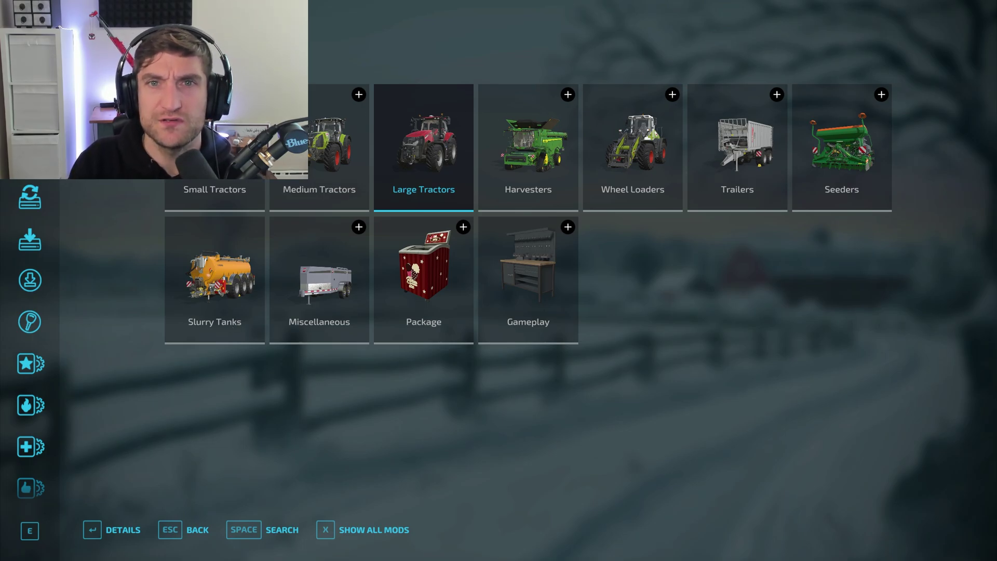
{"action": "key", "text": "Return"}
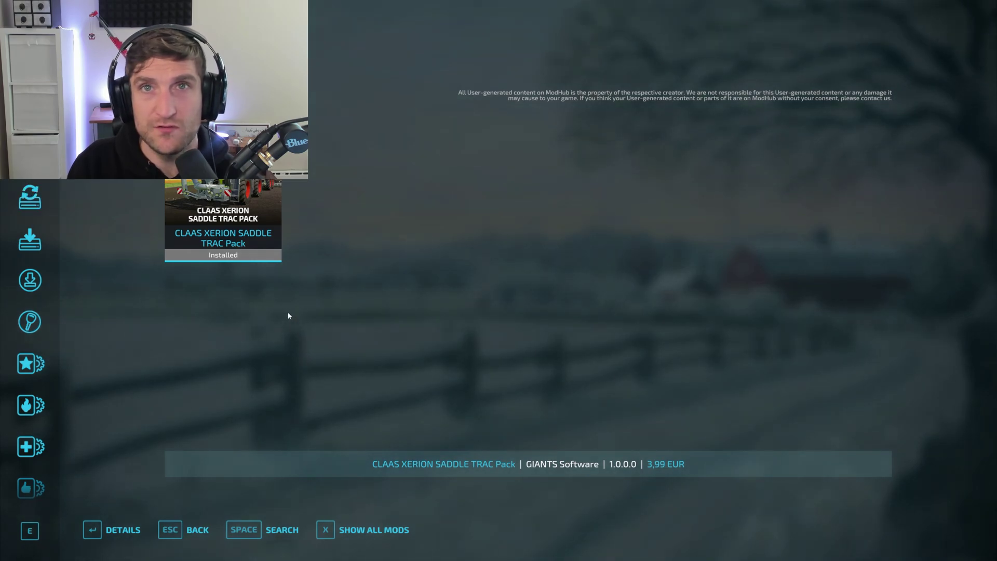
{"action": "left_click", "coordinate": [45, 202]}
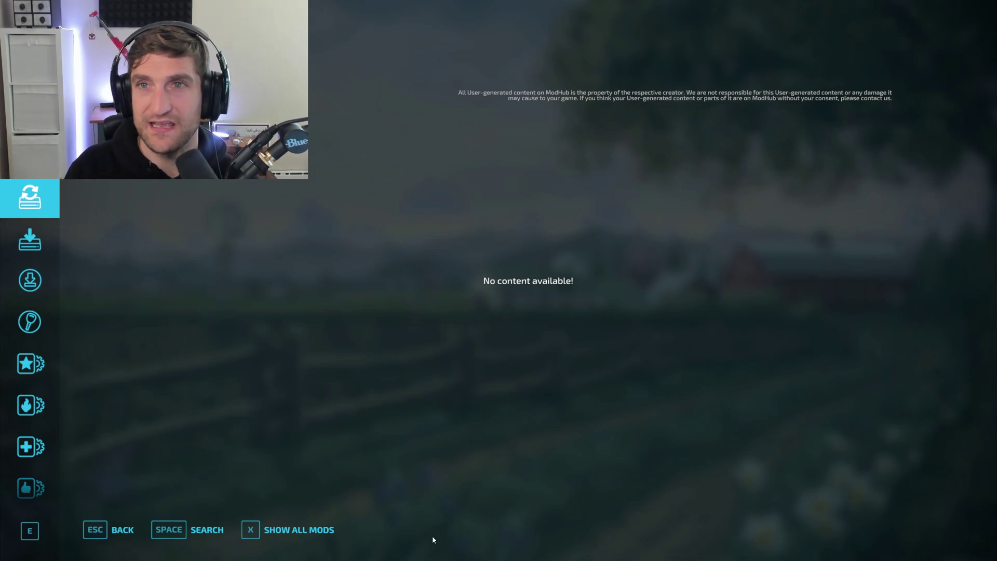
{"action": "left_click", "coordinate": [30, 239]}
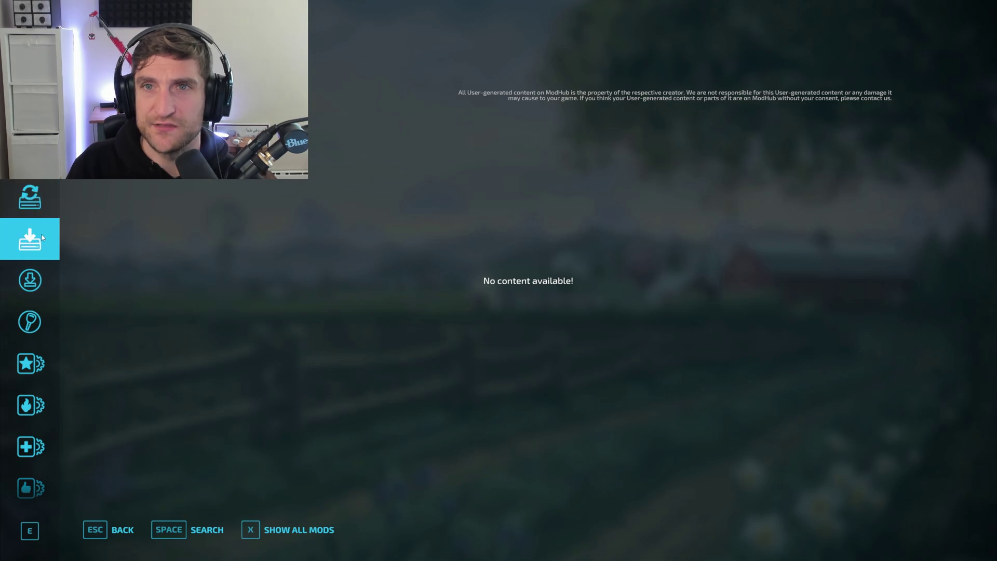
{"action": "left_click", "coordinate": [31, 282]}
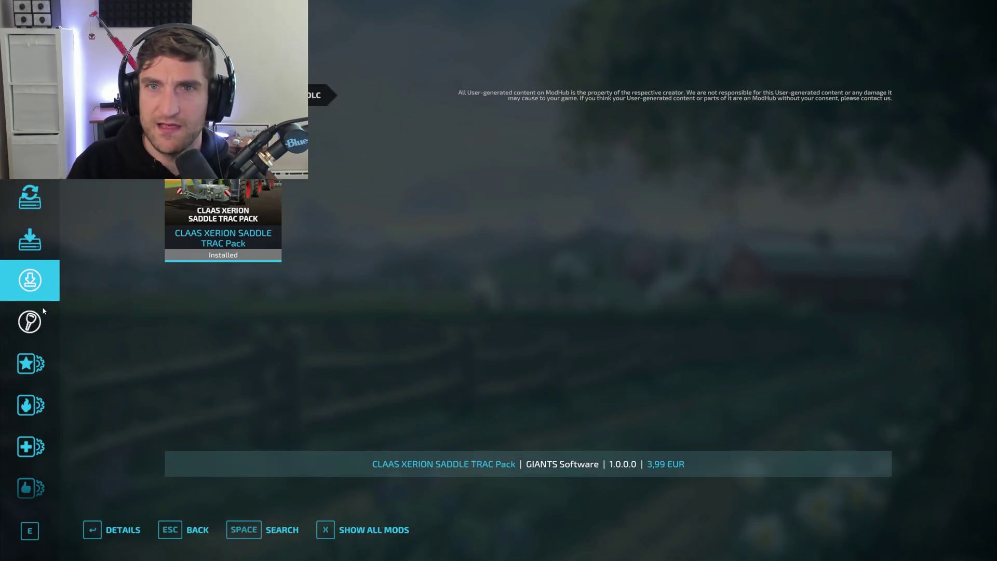
{"action": "left_click", "coordinate": [35, 328]}
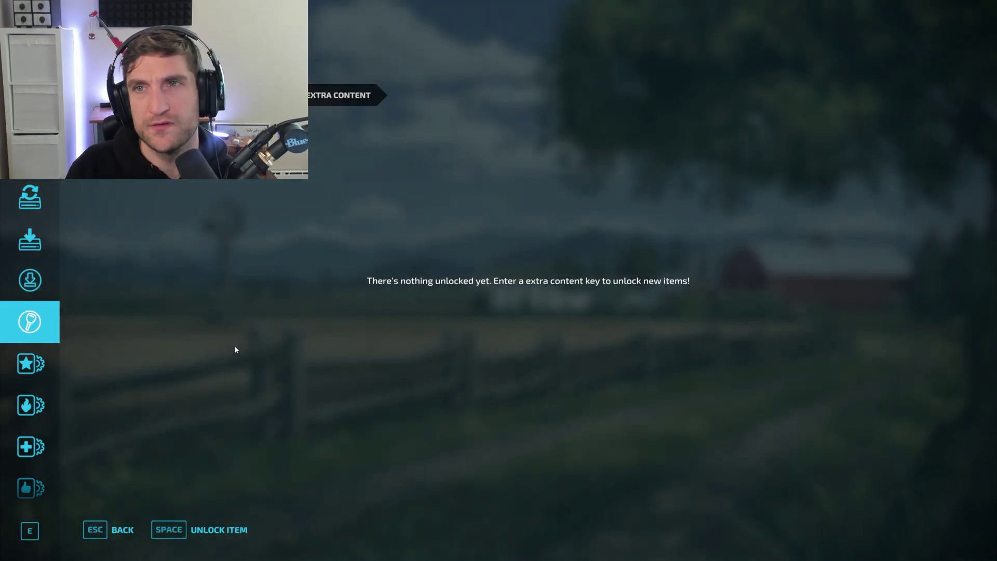
Browse the best-rated, most popular, newest and recommended mod lists, then open a tractor category.
{"action": "left_click", "coordinate": [30, 364]}
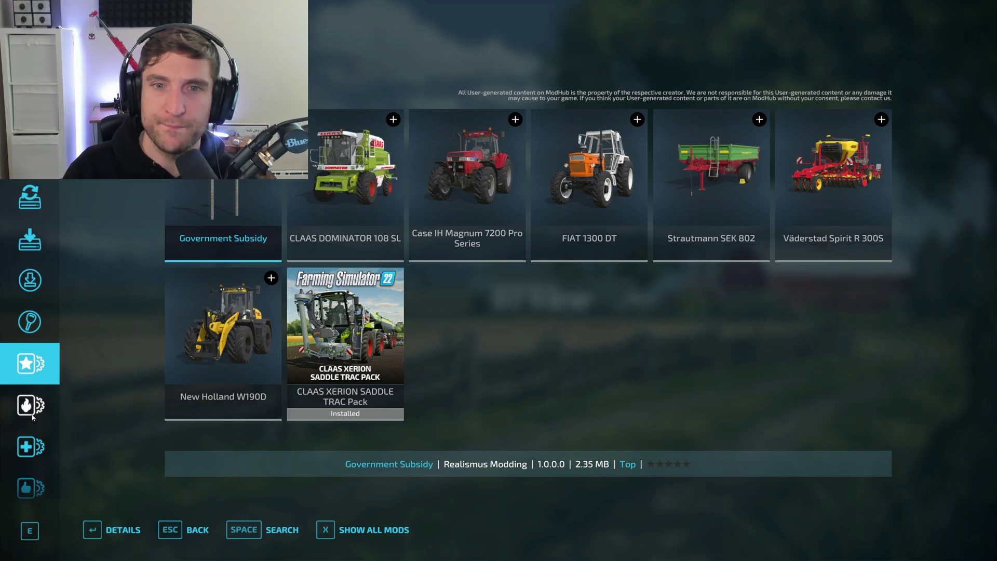
{"action": "left_click", "coordinate": [32, 416]}
{"action": "left_click", "coordinate": [30, 450]}
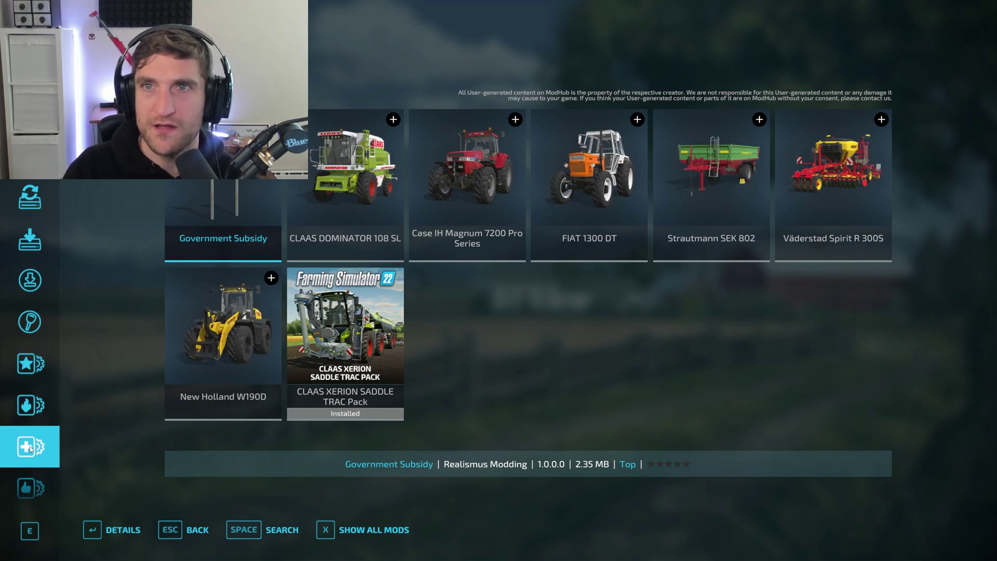
{"action": "left_click", "coordinate": [27, 487]}
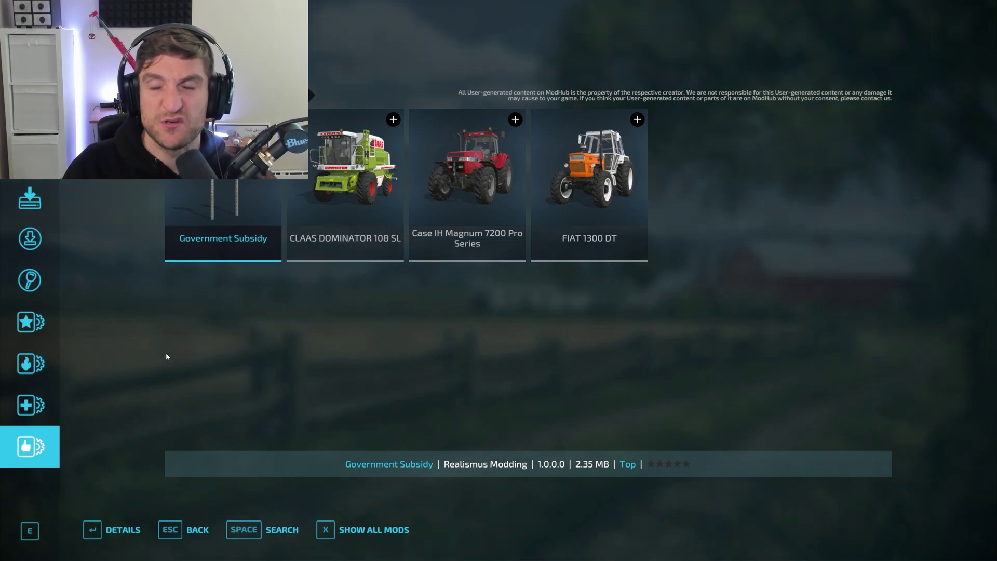
{"action": "left_click", "coordinate": [30, 531]}
{"action": "key", "text": "Escape"}
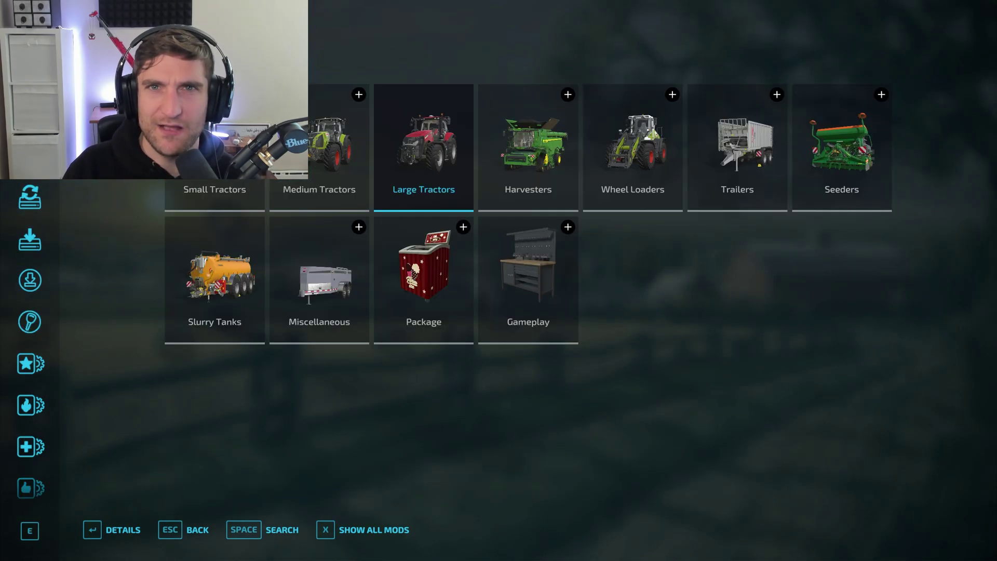
{"action": "left_click", "coordinate": [309, 174]}
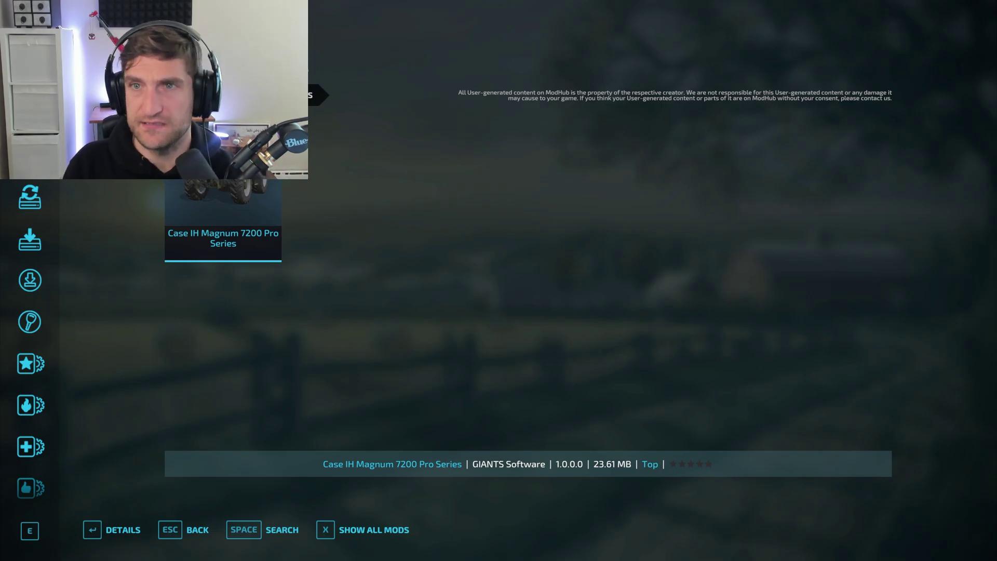
Install the 23.61 MB Case IH Magnum 7200 Pro Series and follow its download to 100 %.
{"action": "key", "text": "Return"}
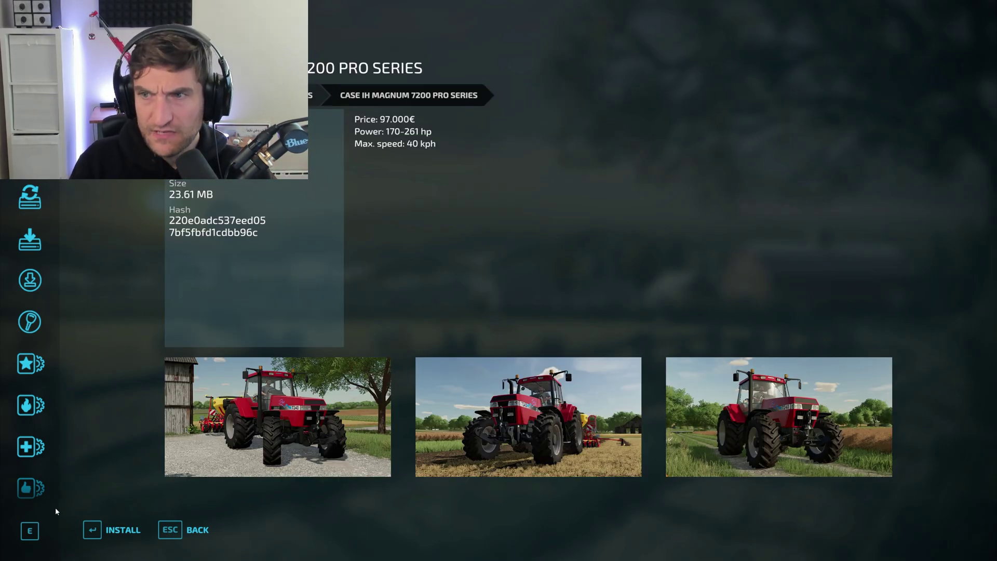
{"action": "left_click", "coordinate": [115, 531]}
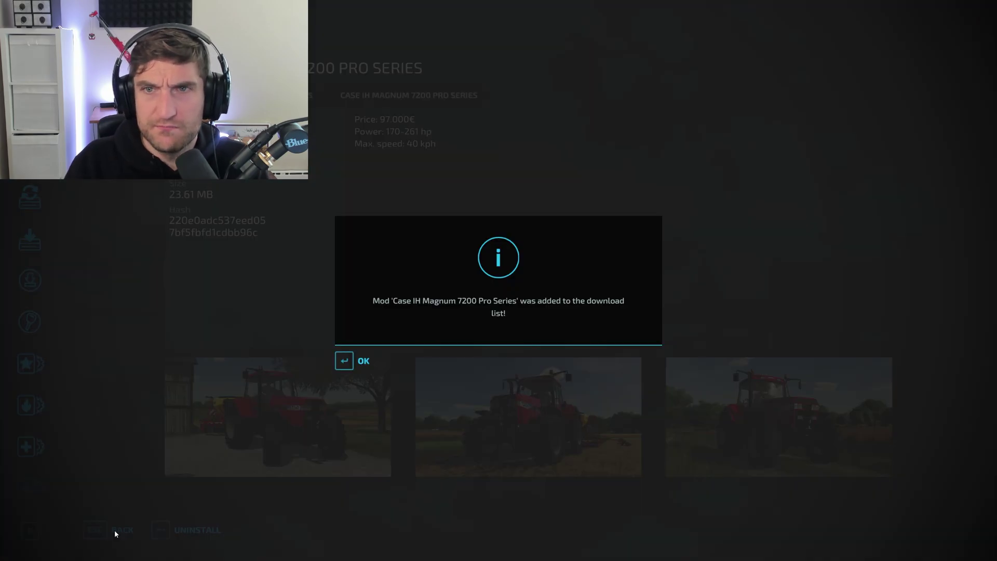
{"action": "left_click", "coordinate": [343, 362]}
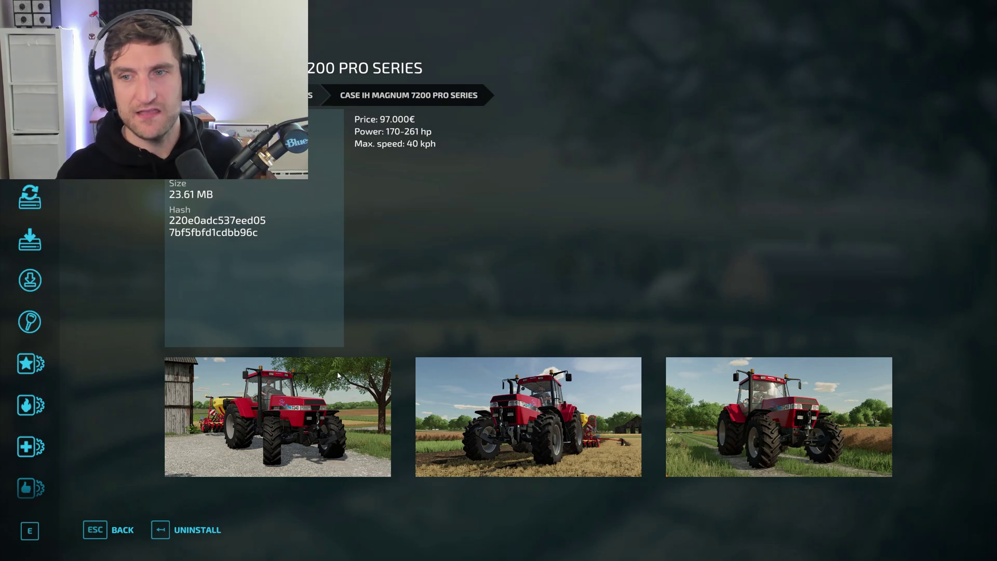
{"action": "left_click", "coordinate": [30, 239]}
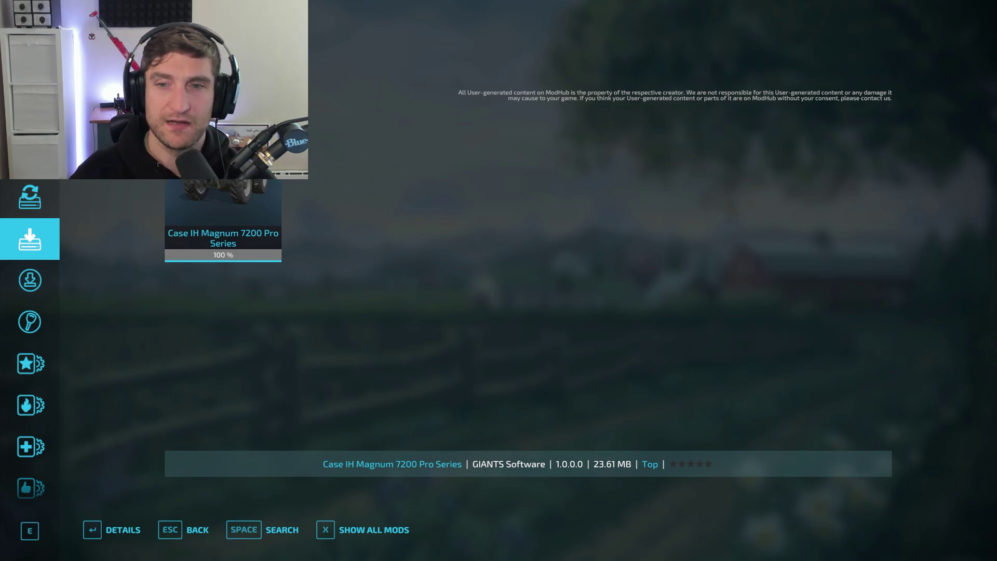
{"action": "left_click", "coordinate": [95, 535]}
{"action": "key", "text": "Escape"}
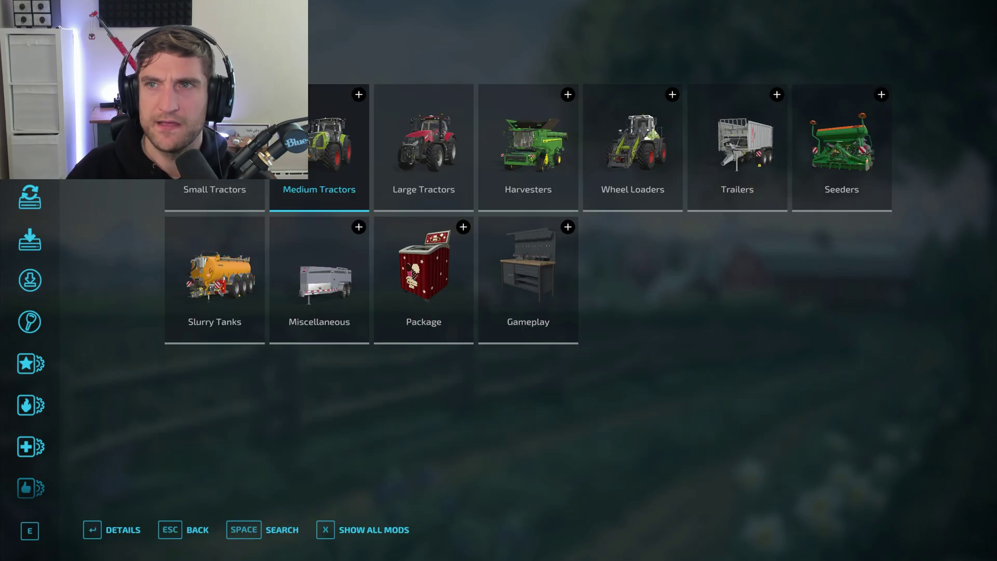